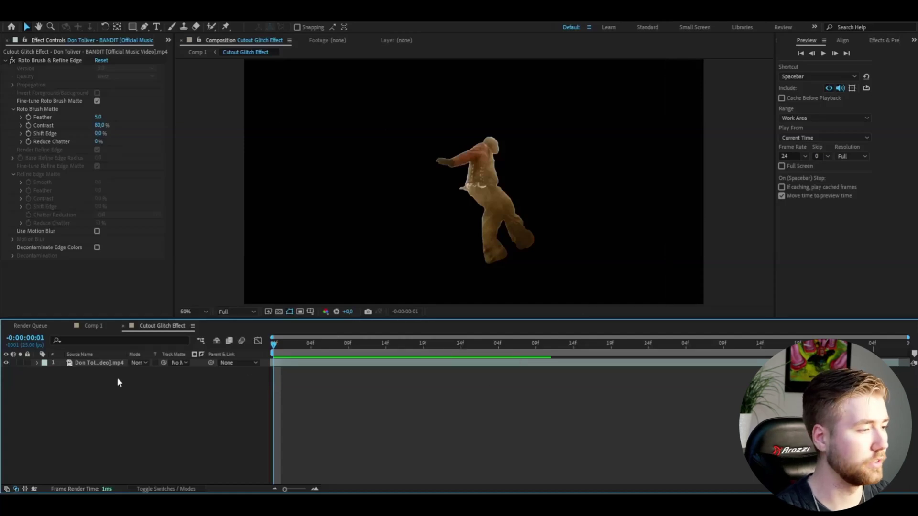
Select the Roto Brush–cut dancer clip layer in the timeline.
{"action": "left_click", "coordinate": [85, 363]}
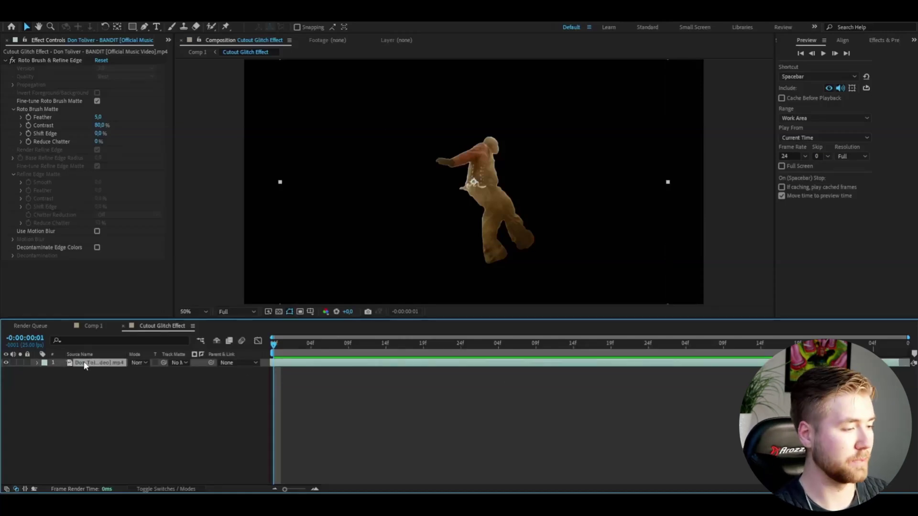
Duplicate the dancer clip and delete Roto Brush & Refine Edge from the lower copy.
{"action": "key", "text": "ctrl+d"}
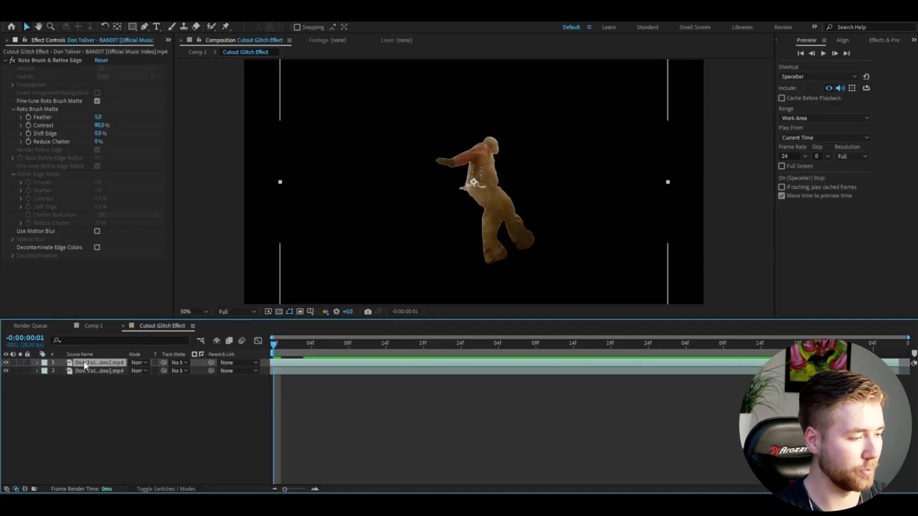
{"action": "left_click", "coordinate": [89, 373]}
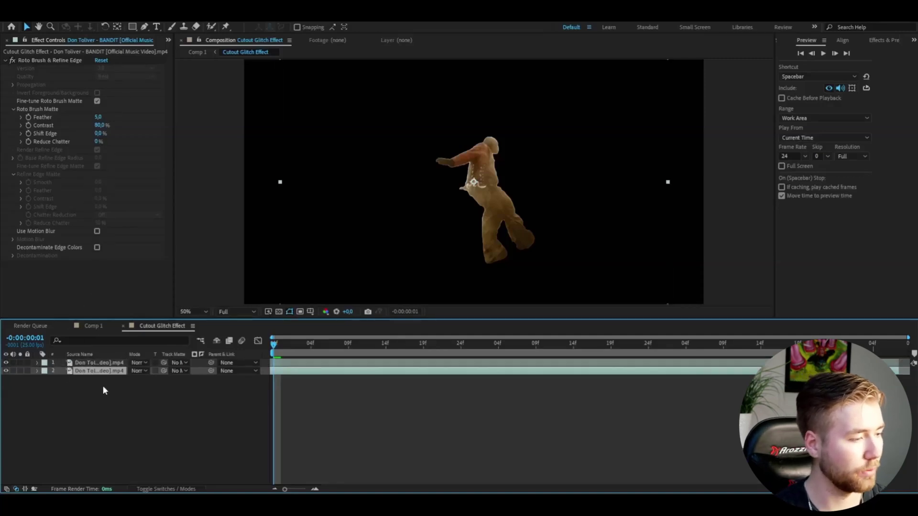
{"action": "left_click", "coordinate": [50, 61]}
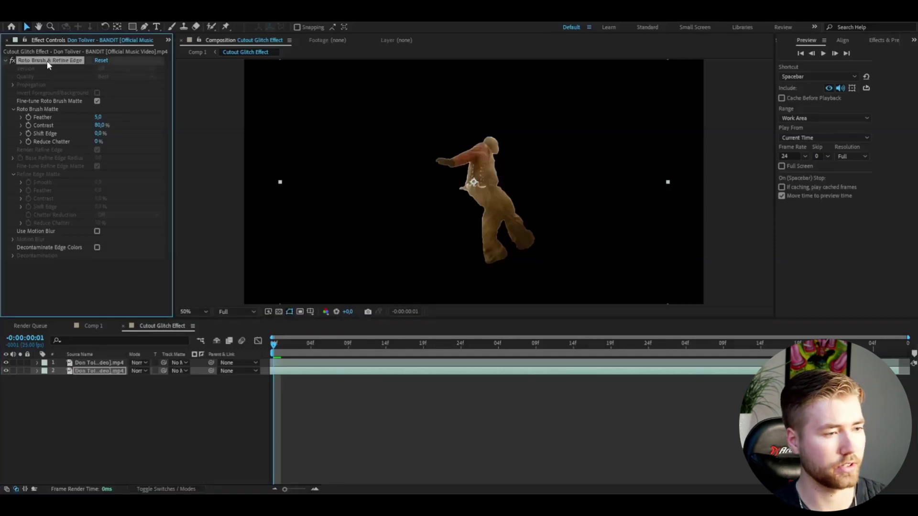
{"action": "key", "text": "Delete"}
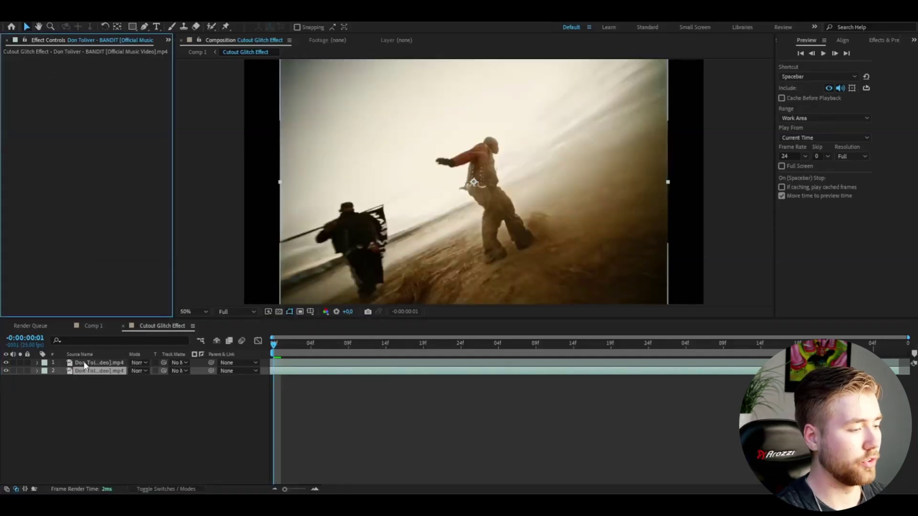
{"action": "left_click", "coordinate": [85, 366]}
Scrub to a later frame to check the glitch glow's colour shift on the dancer.
{"action": "left_click", "coordinate": [244, 402]}
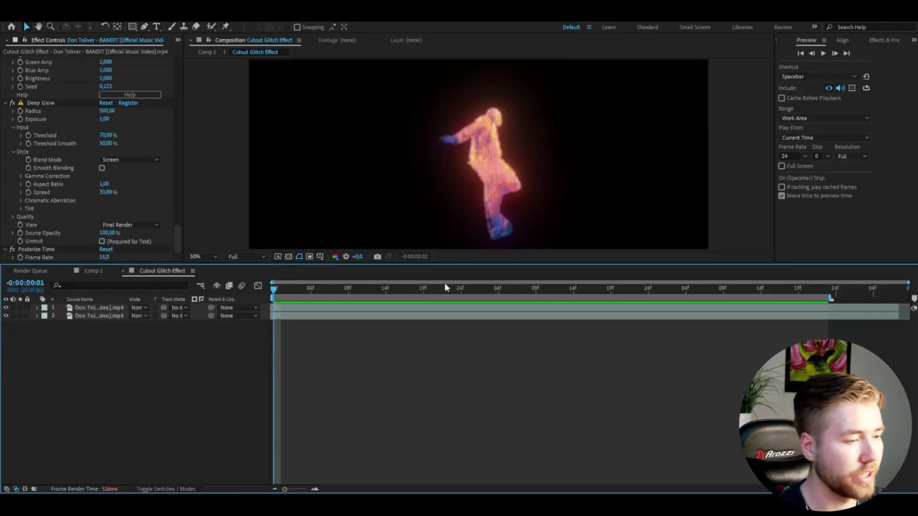
{"action": "left_click_drag", "start_coordinate": [300, 286], "coordinate": [723, 322]}
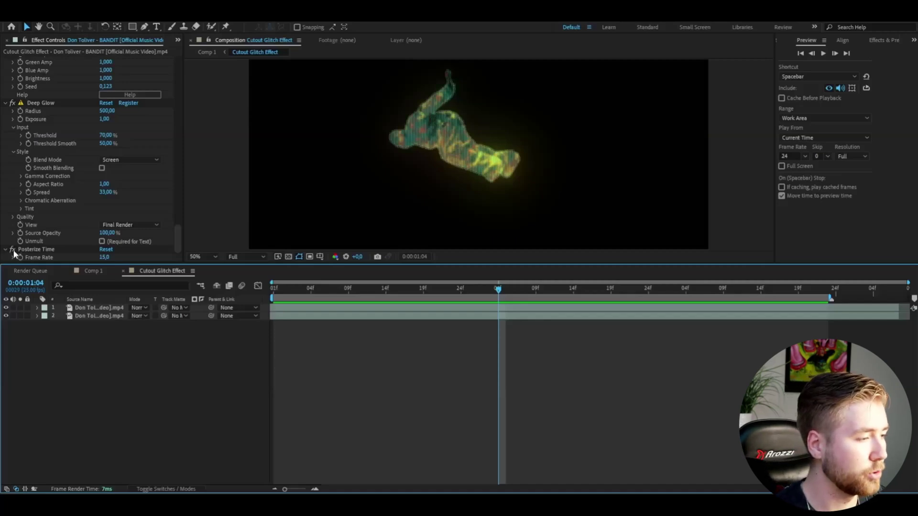
Disable the Posterize Time effect on the glowing dancer layer.
{"action": "left_click", "coordinate": [12, 250]}
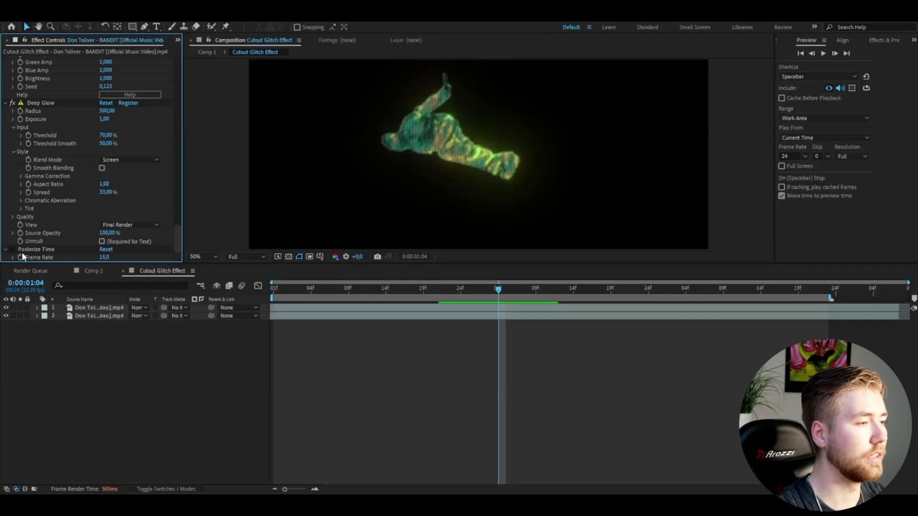
{"action": "left_click", "coordinate": [107, 136]}
Set Deep Glow threshold to 50%, radius to 700 and exposure to 1.1.
{"action": "type", "text": "7"}
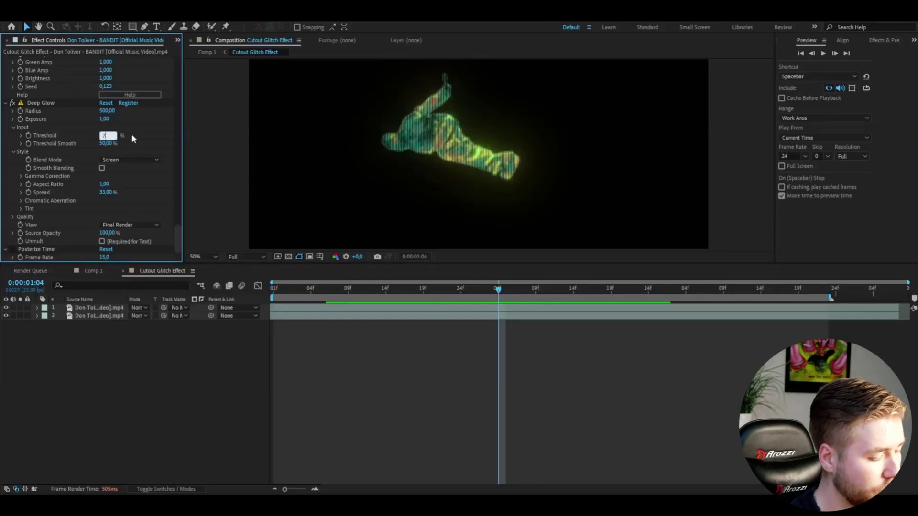
{"action": "key", "text": "BackSpace"}
{"action": "type", "text": "50"}
{"action": "key", "text": "shift+Tab"}
{"action": "key", "text": "shift+Tab"}
{"action": "type", "text": "700"}
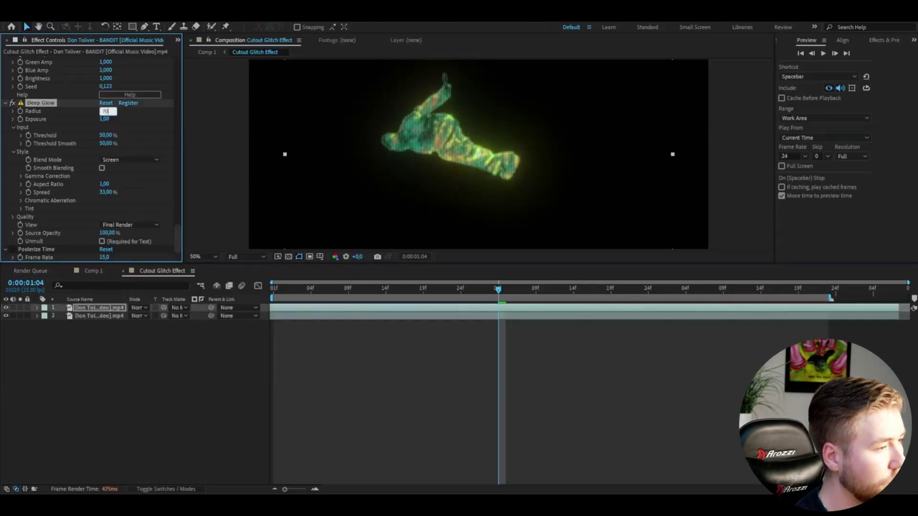
{"action": "key", "text": "Return"}
{"action": "left_click", "coordinate": [110, 120]}
{"action": "type", "text": "1.1"}
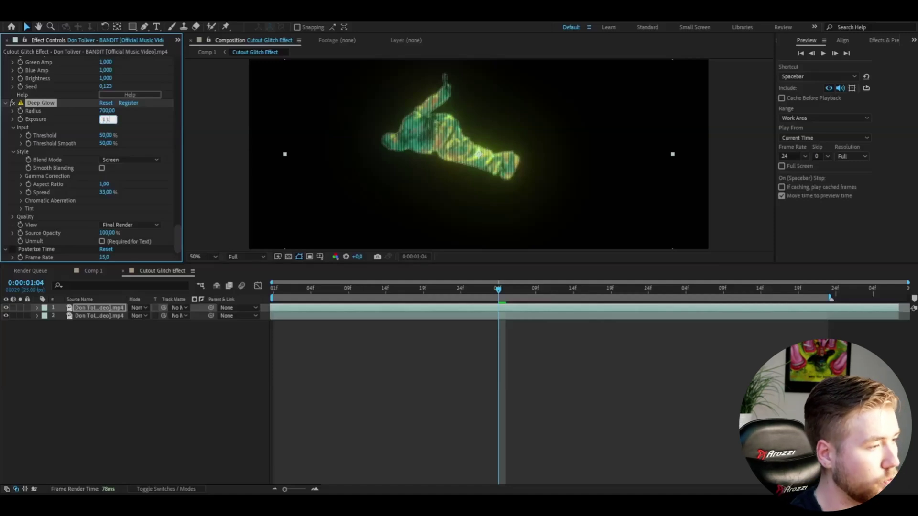
{"action": "left_click", "coordinate": [127, 383]}
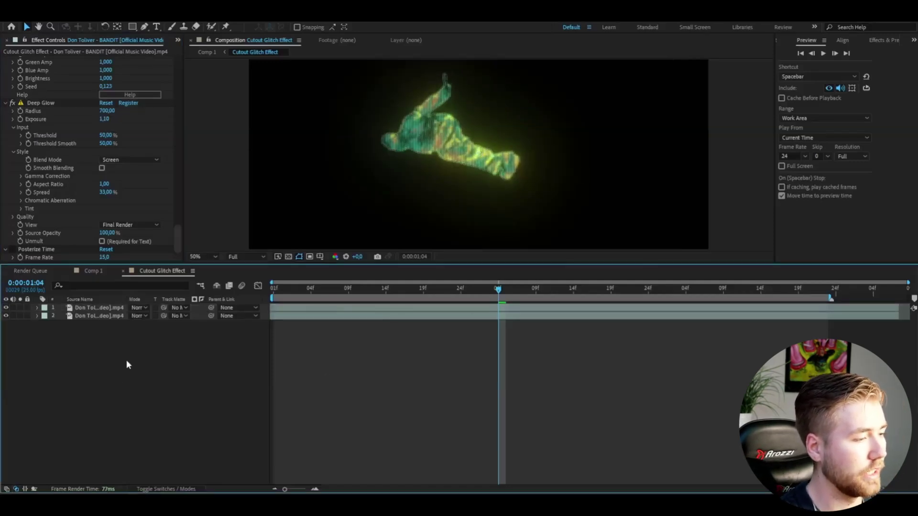
Blend the dancer layer in Screen mode and add a new adjustment layer.
{"action": "left_click", "coordinate": [136, 310]}
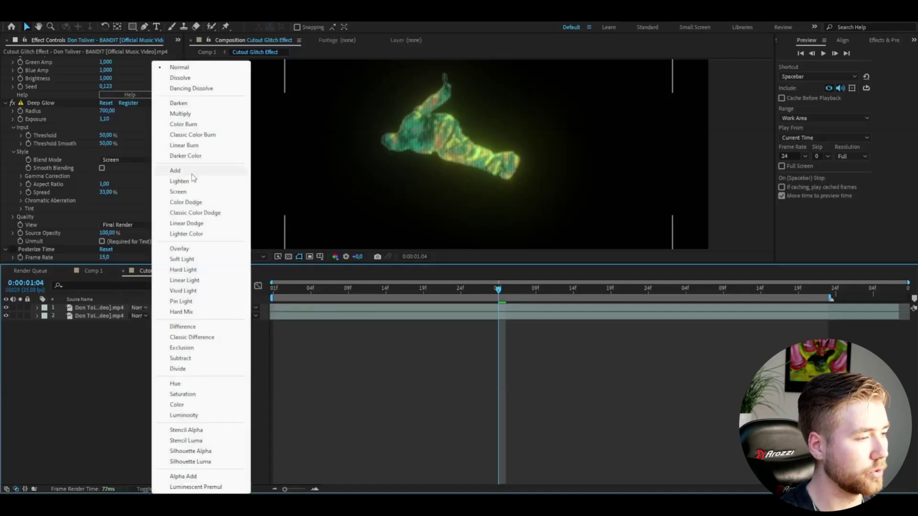
{"action": "left_click", "coordinate": [179, 192]}
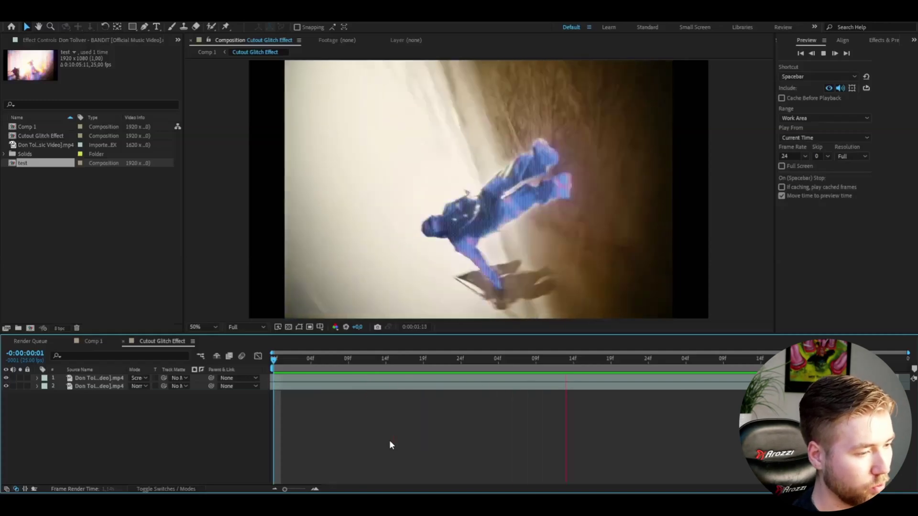
{"action": "key", "text": "ctrl+alt+y"}
Apply Transform to the adjustment layer and scale the picture up to 120.
{"action": "key", "text": "ctrl+space"}
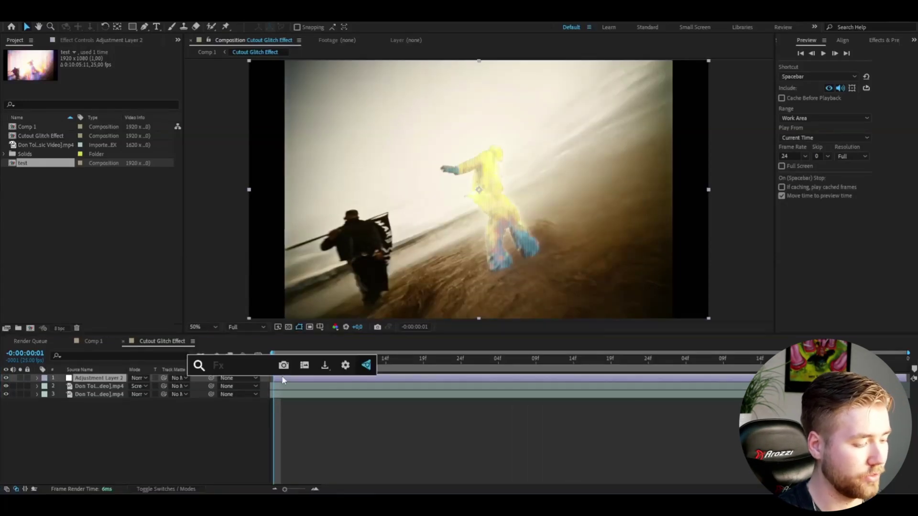
{"action": "type", "text": "trans"}
{"action": "left_click", "coordinate": [229, 404]}
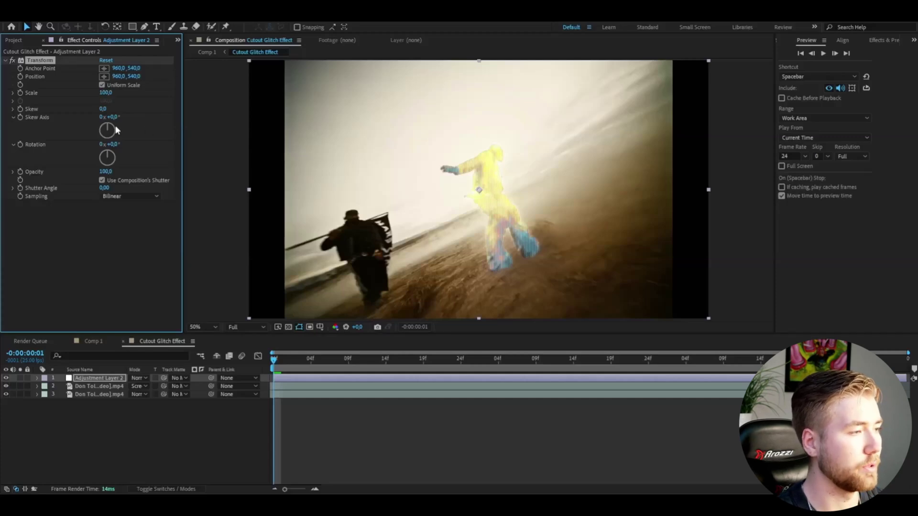
{"action": "left_click_drag", "start_coordinate": [105, 93], "coordinate": [112, 90]}
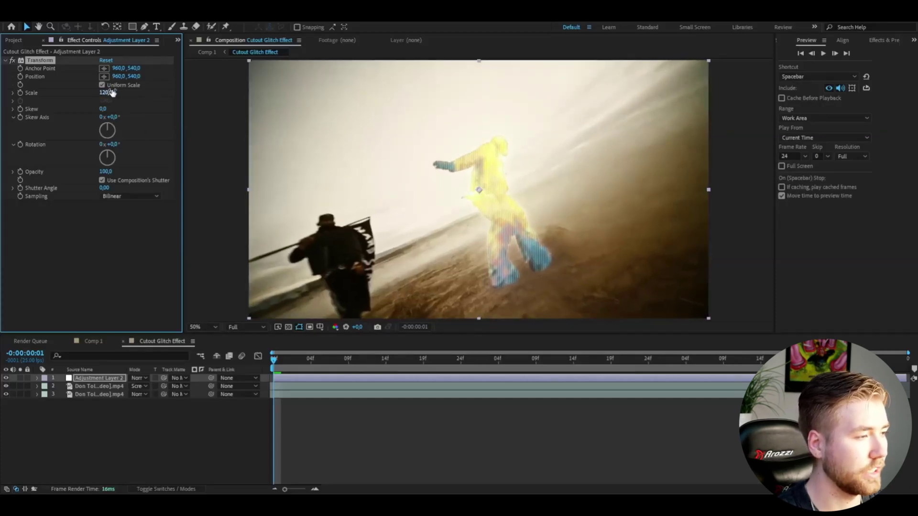
{"action": "key", "text": "ctrl+space"}
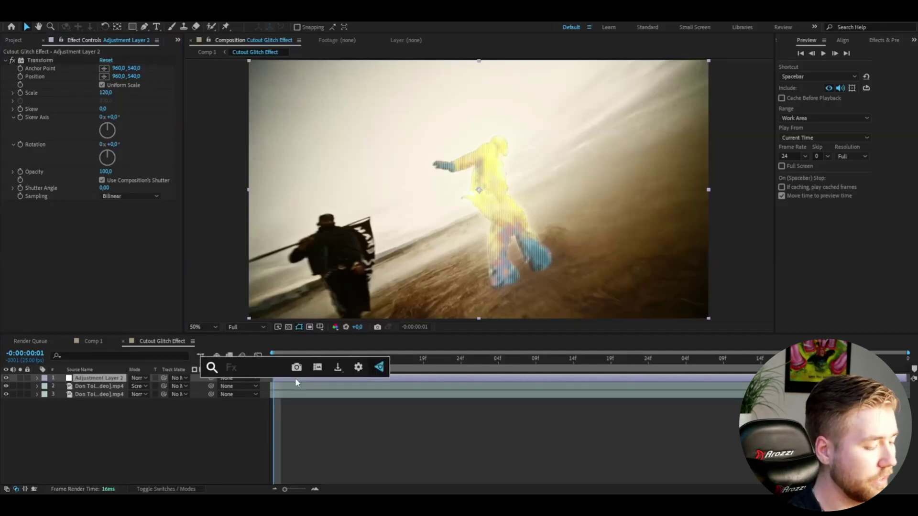
Apply S_Threshold to the adjustment layer and raise its softness to 0.822.
{"action": "type", "text": "thre"}
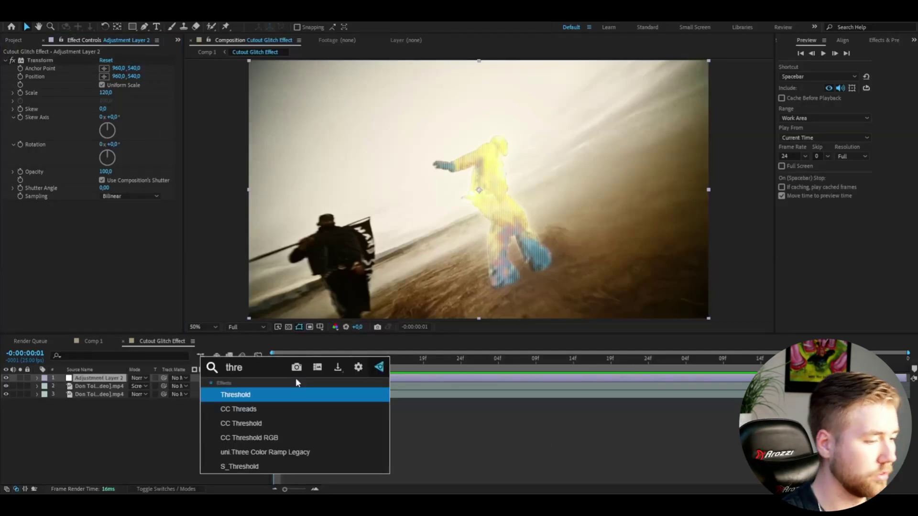
{"action": "key", "text": "Return"}
{"action": "left_click_drag", "start_coordinate": [107, 245], "coordinate": [418, 263]}
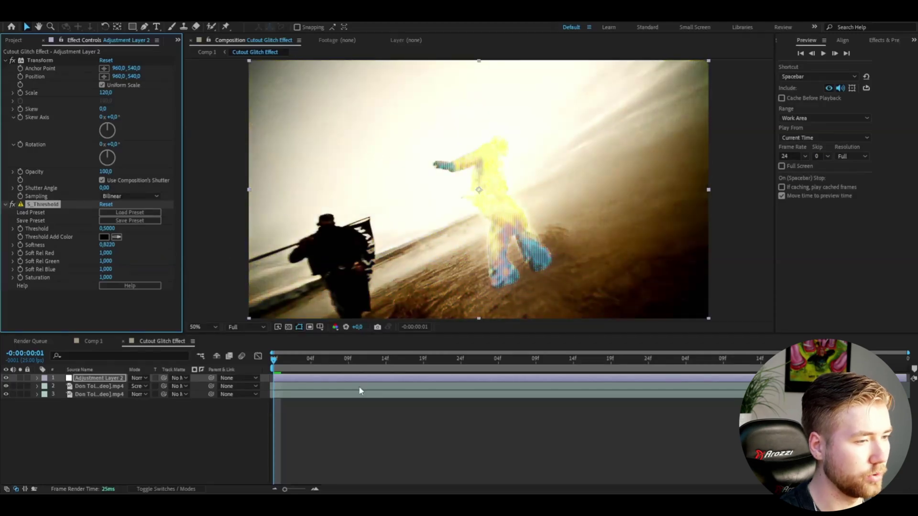
Toggle the adjustment layer off and on to compare, then play back the composition.
{"action": "left_click", "coordinate": [7, 378]}
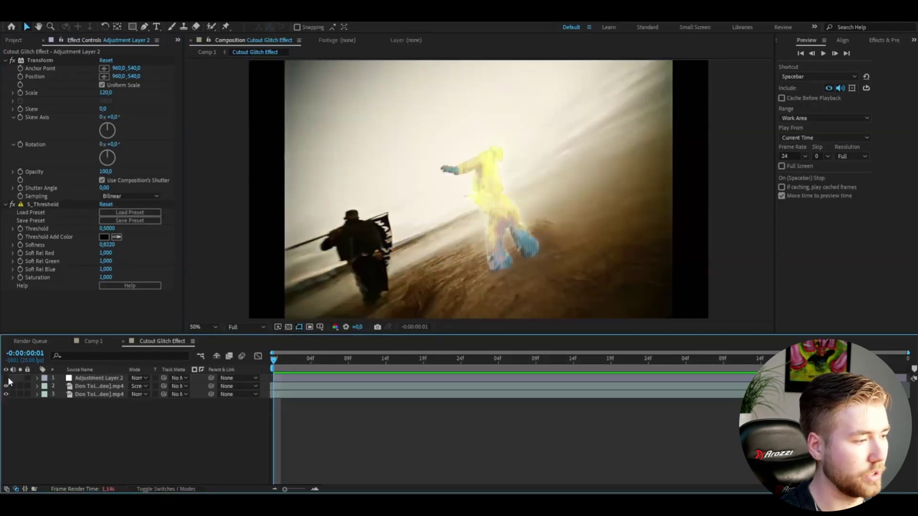
{"action": "left_click", "coordinate": [7, 378]}
{"action": "left_click", "coordinate": [7, 378]}
{"action": "left_click", "coordinate": [6, 378]}
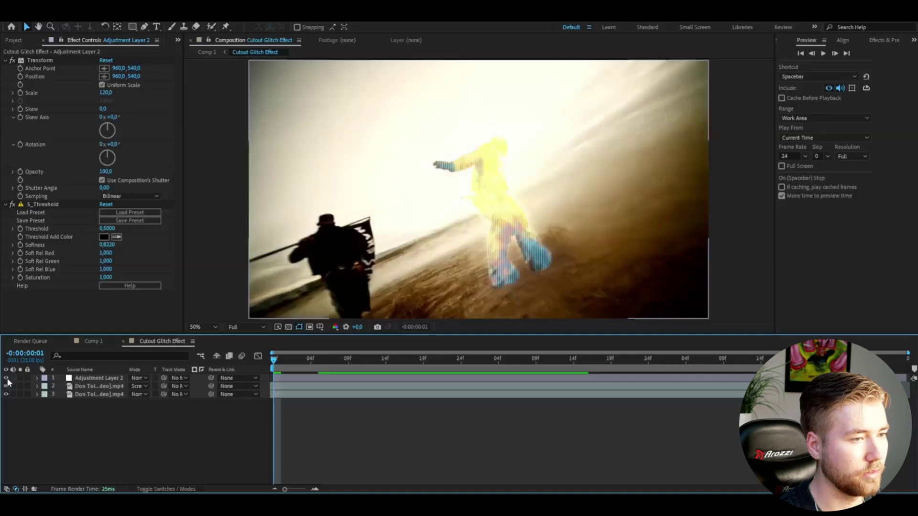
{"action": "left_click", "coordinate": [7, 378]}
{"action": "left_click", "coordinate": [7, 378]}
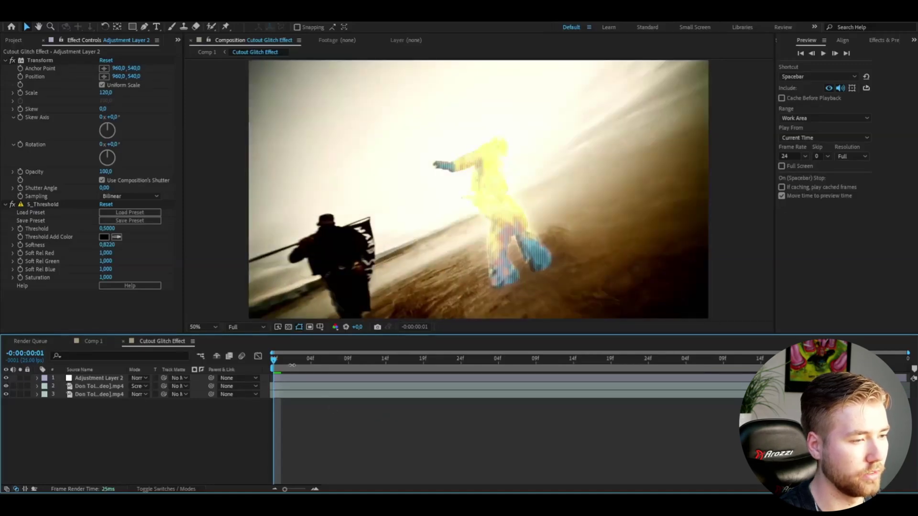
{"action": "key", "text": "space"}
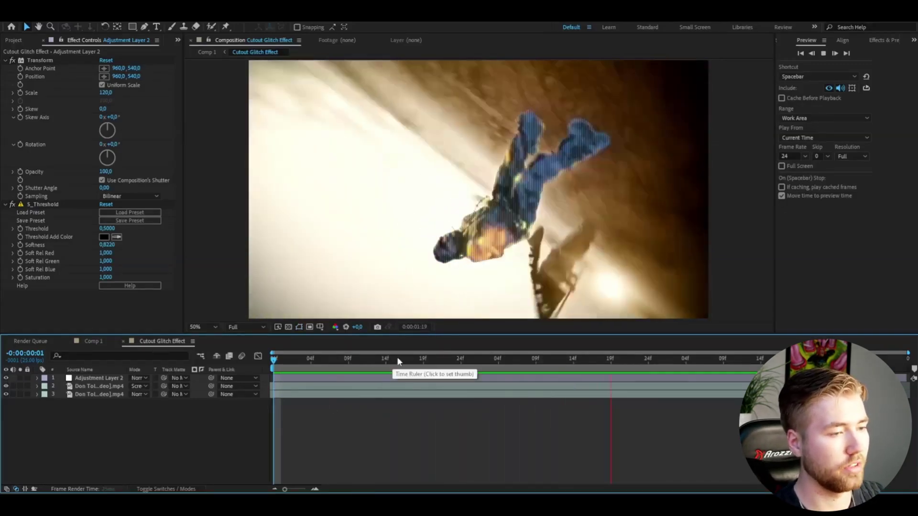